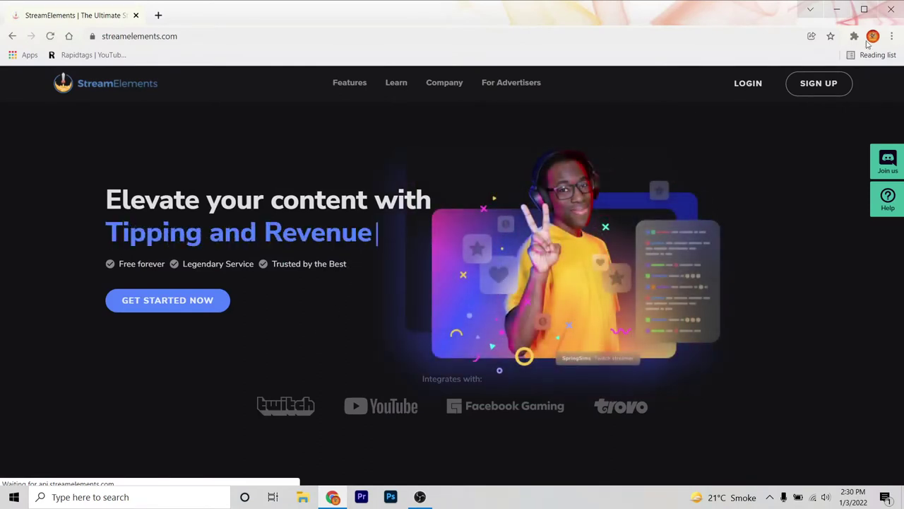
# Log in to StreamElements through YouTube, choosing the channel's Google account
pyautogui.click(746, 86)
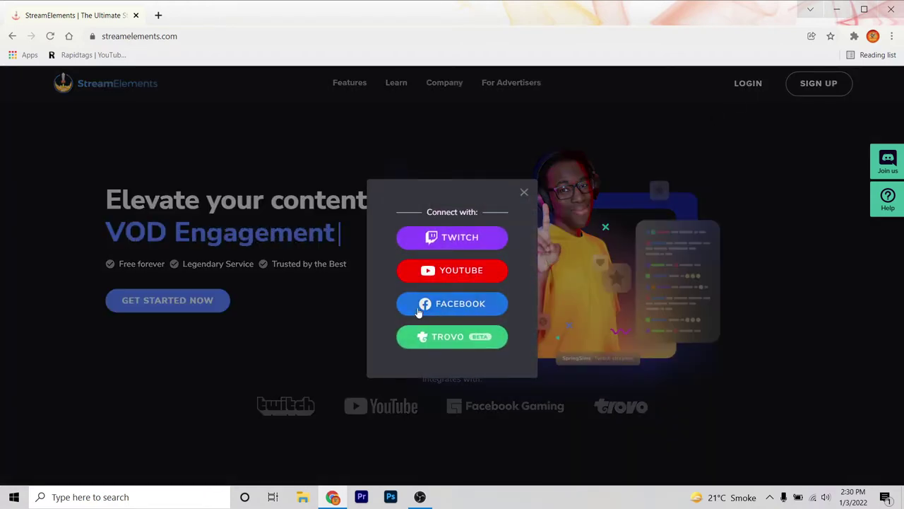
pyautogui.click(449, 274)
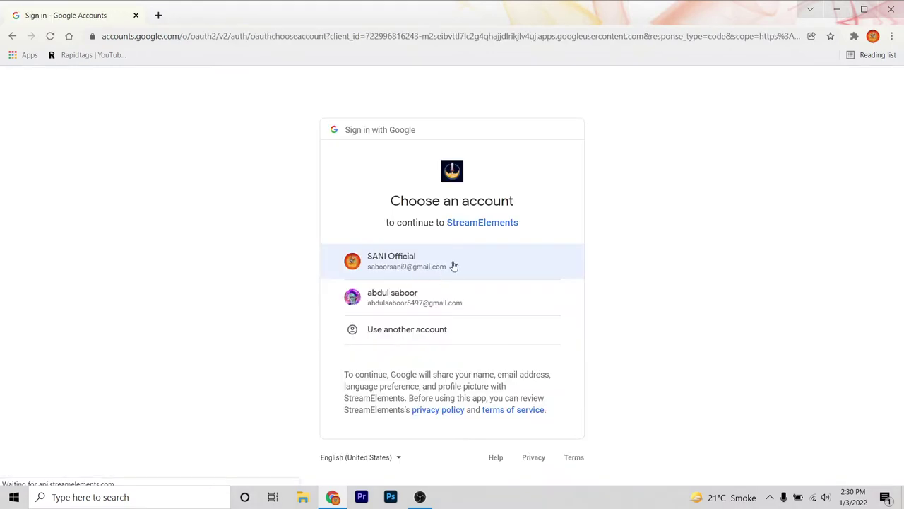
pyautogui.click(398, 264)
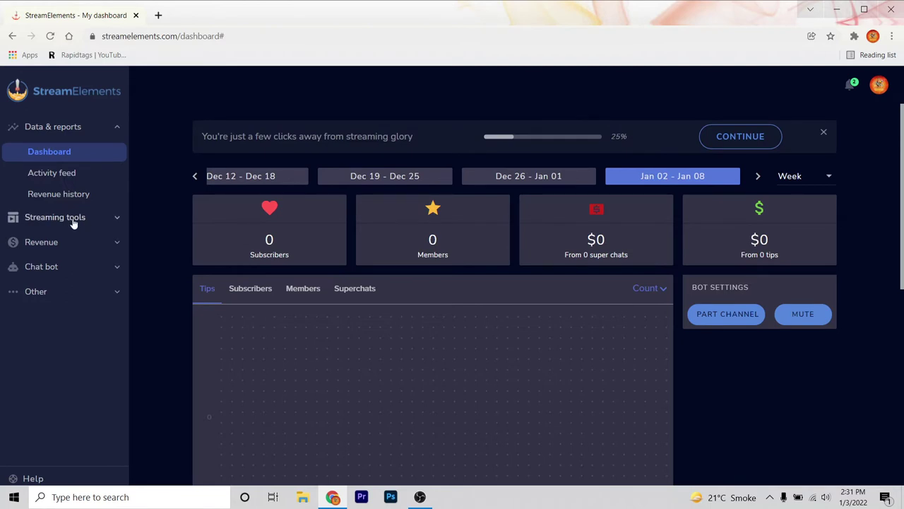
# Create a new overlay from the My overlays page with a resolution of 1080p
pyautogui.click(70, 218)
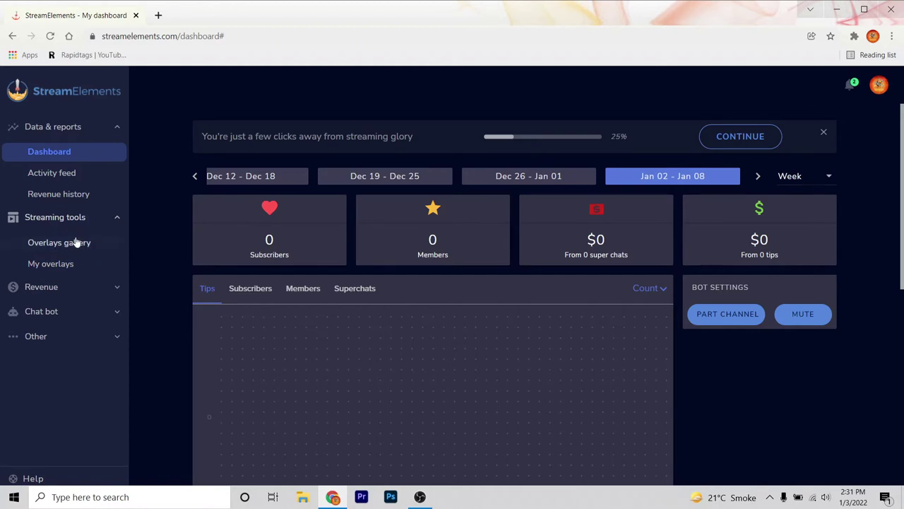
pyautogui.click(62, 265)
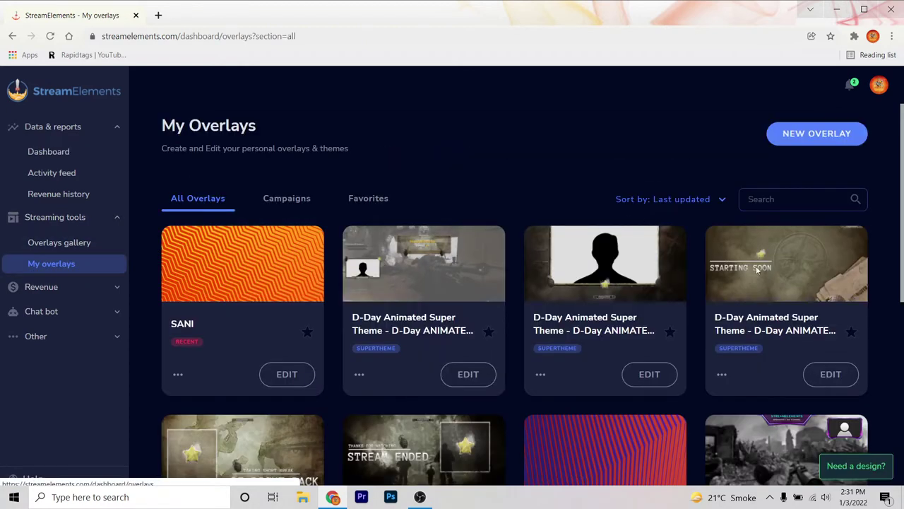
pyautogui.click(806, 142)
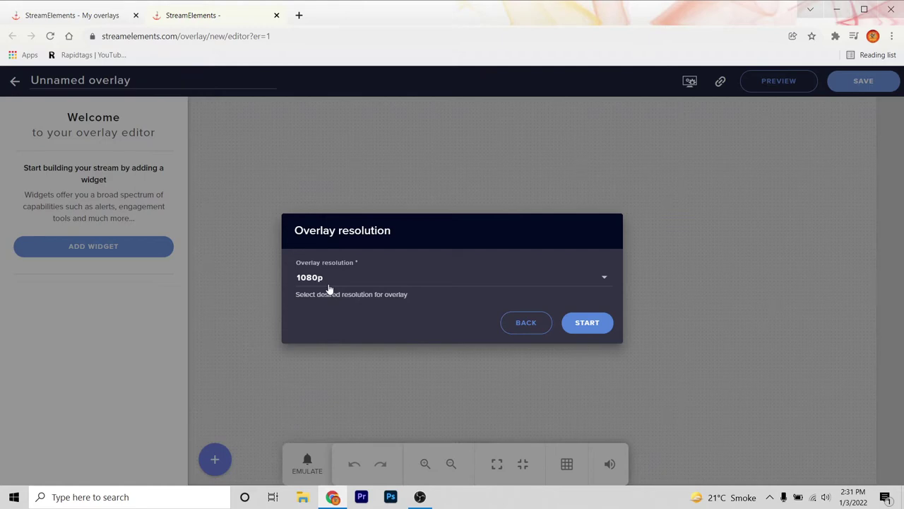
pyautogui.click(590, 327)
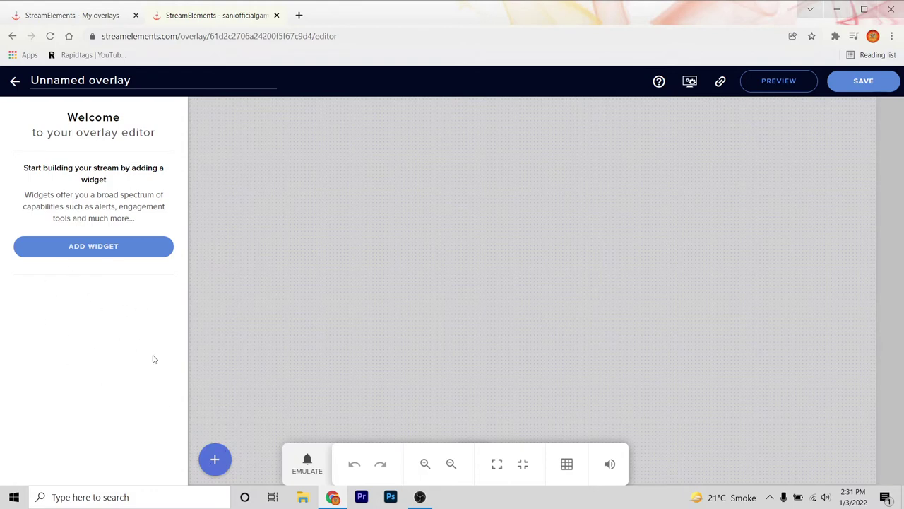
# Add an AlertBox widget to the overlay and move it away from the corner toward the middle of the canvas
pyautogui.click(94, 255)
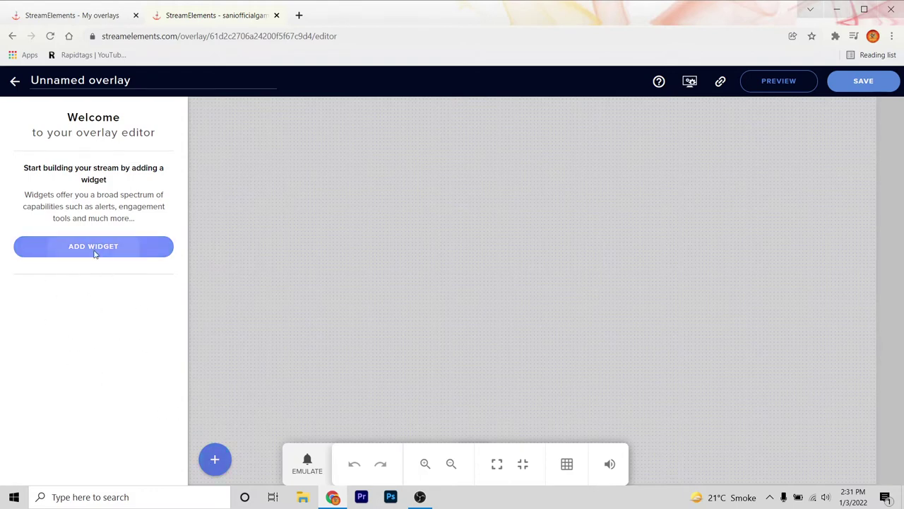
pyautogui.moveTo(254, 219)
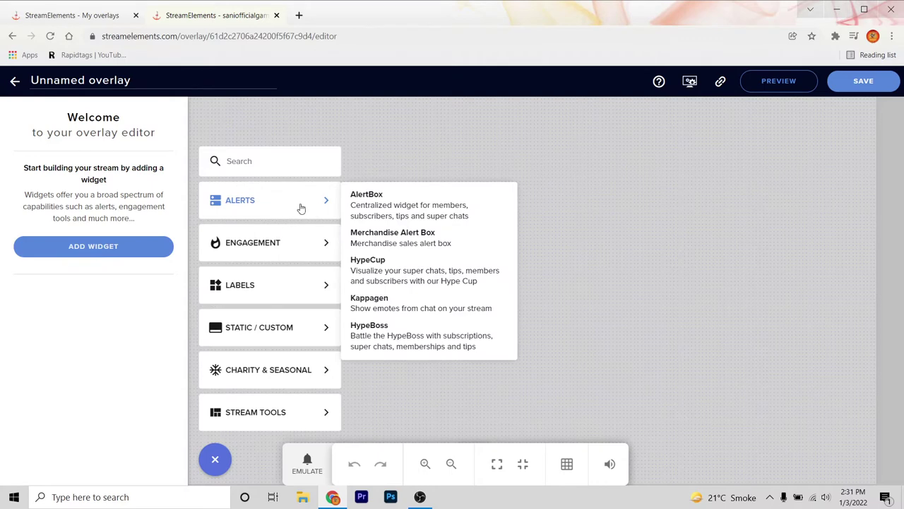
pyautogui.click(389, 209)
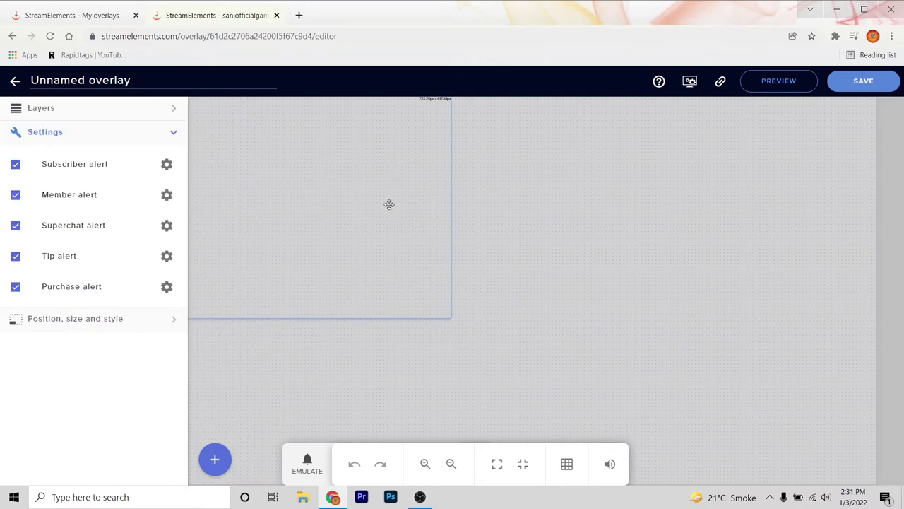
pyautogui.moveTo(333, 203); pyautogui.dragTo(424, 246)
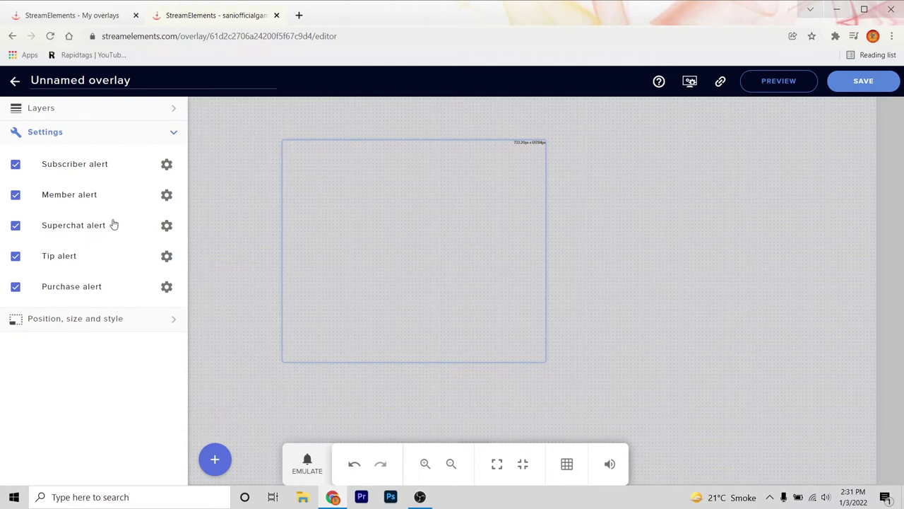
# Enable text-to-speech and action announcement in the subscriber alert's TTS settings
pyautogui.click(167, 165)
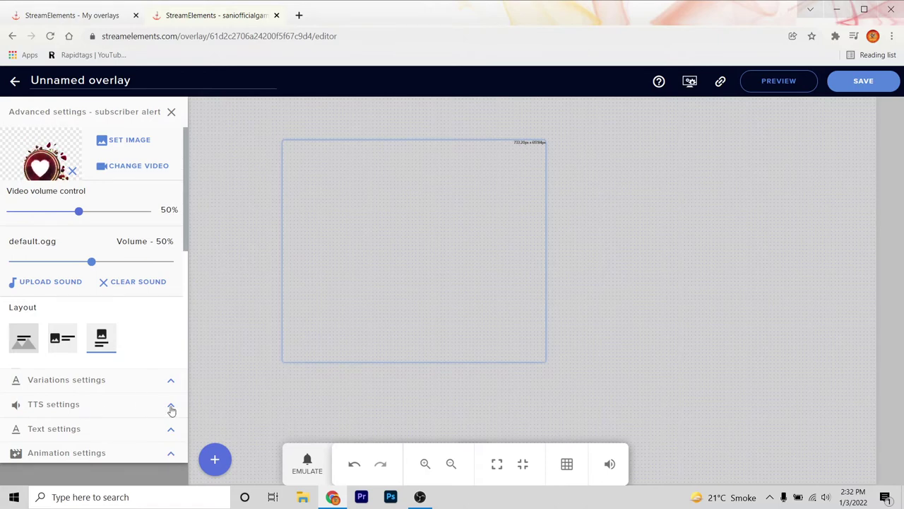
pyautogui.click(171, 407)
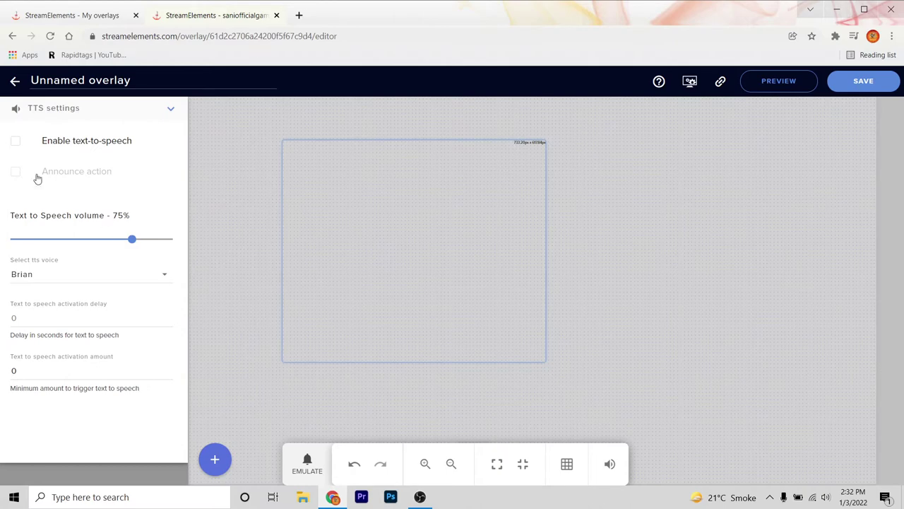
pyautogui.click(17, 143)
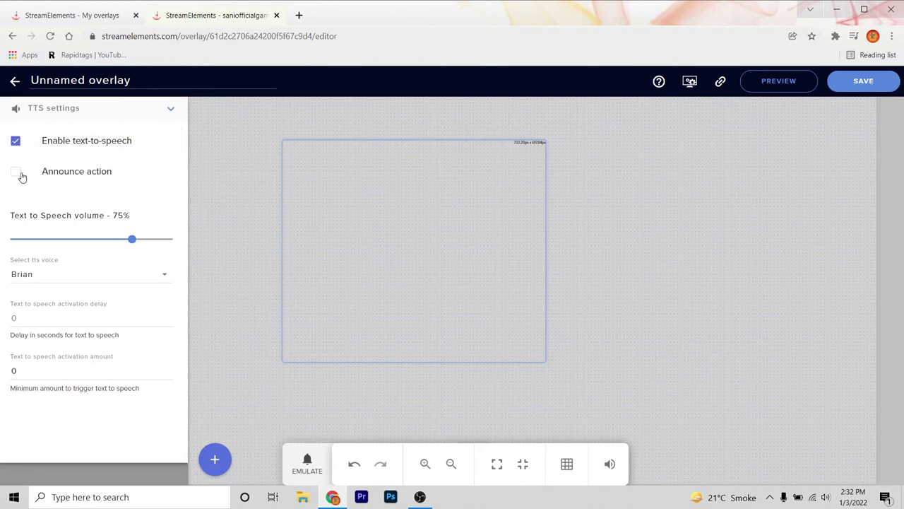
pyautogui.click(19, 176)
pyautogui.moveTo(134, 242); pyautogui.dragTo(131, 243)
# Set the subscriber alert's text-to-speech voice to the Hindi voice Sneha and close the alert's settings
pyautogui.click(94, 275)
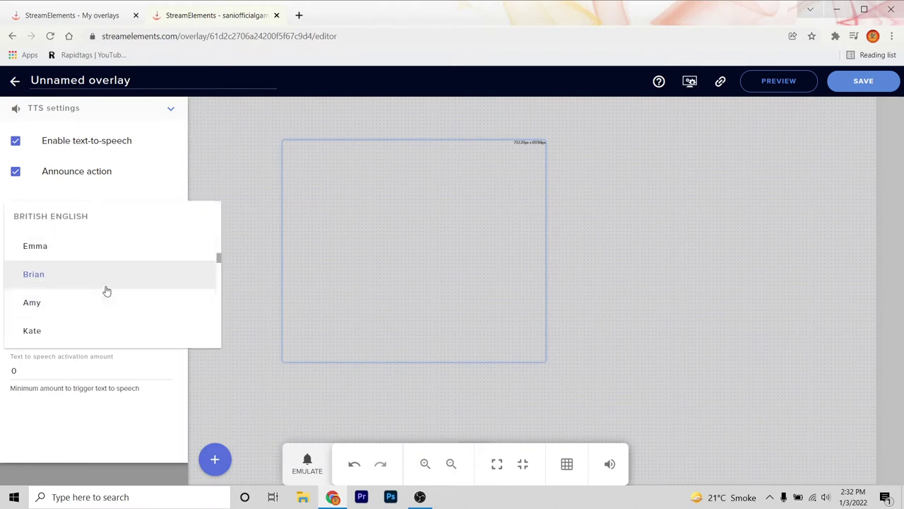
pyautogui.scroll(-10, 109, 310)
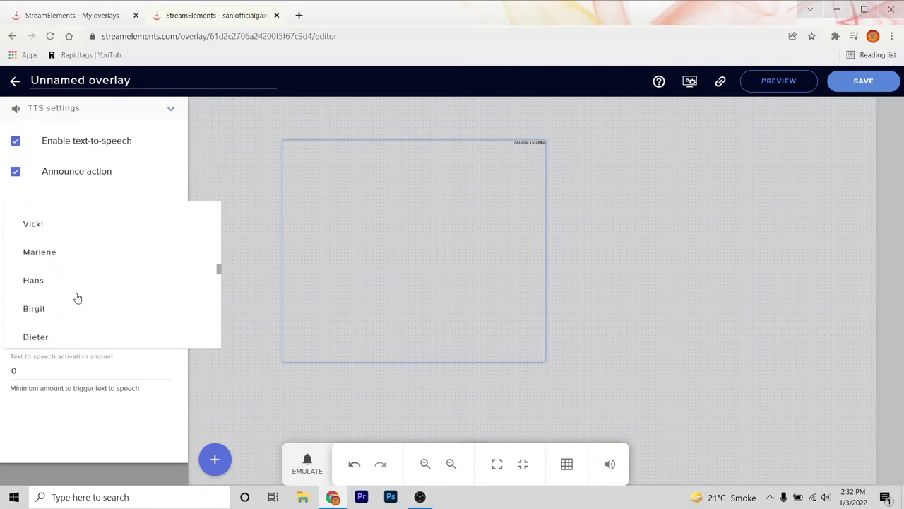
pyautogui.scroll(15, 77, 297)
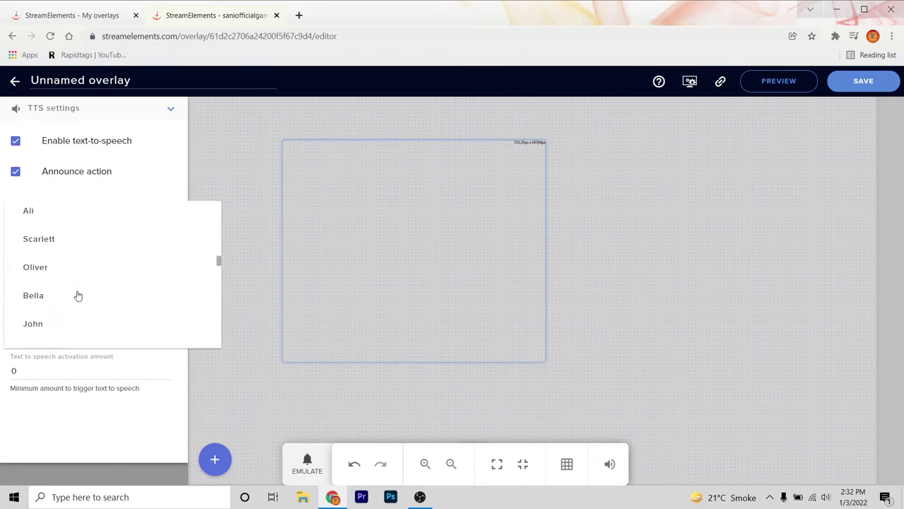
pyautogui.scroll(5, 165, 285)
pyautogui.moveTo(218, 246); pyautogui.dragTo(219, 202)
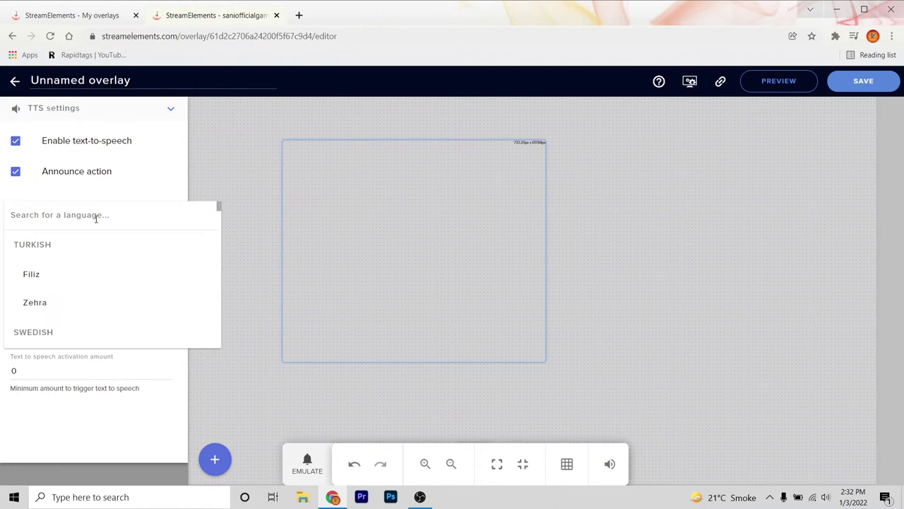
pyautogui.click(96, 216)
pyautogui.write('HINDI')
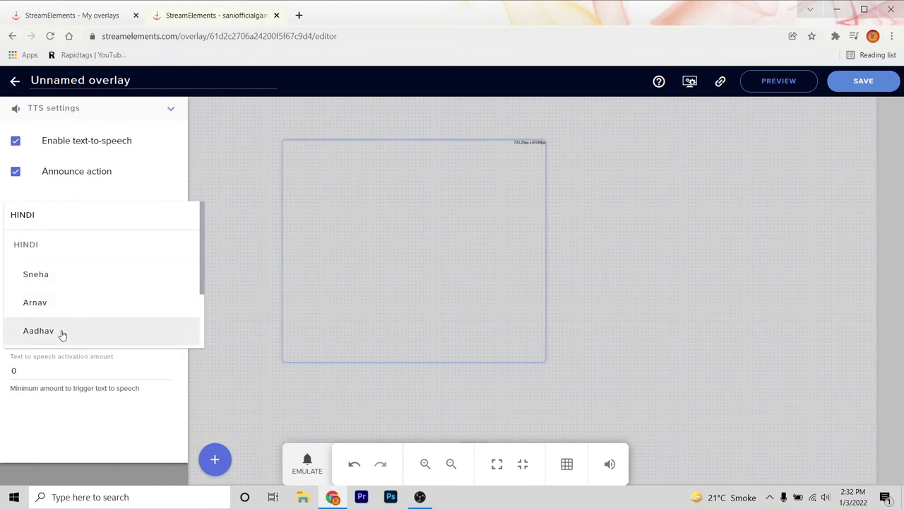
pyautogui.click(43, 281)
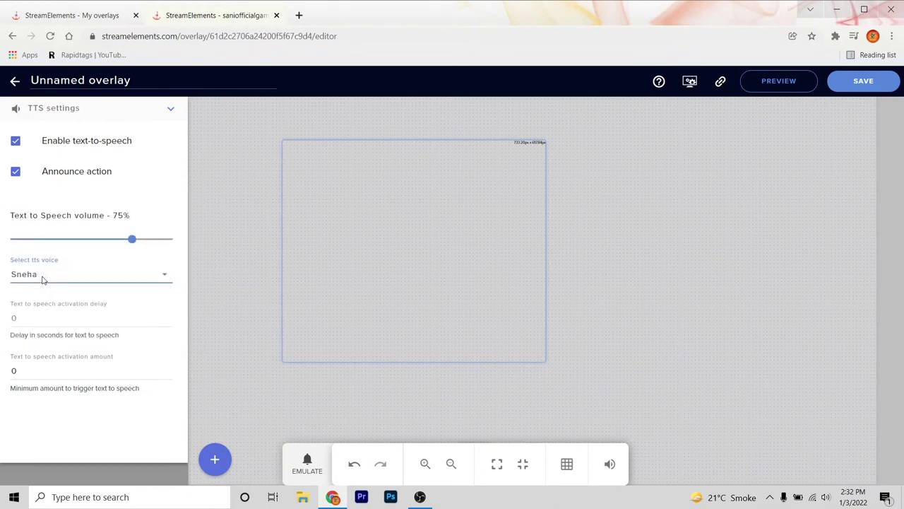
pyautogui.click(171, 113)
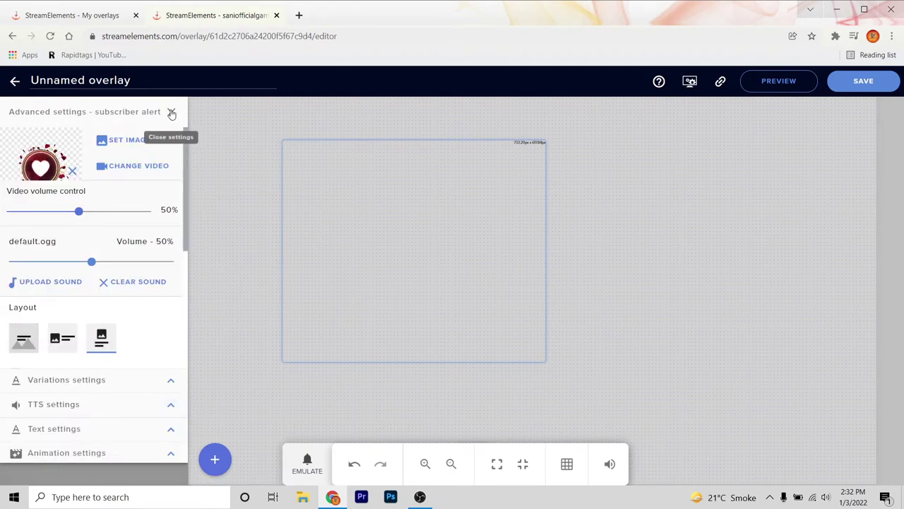
pyautogui.click(172, 113)
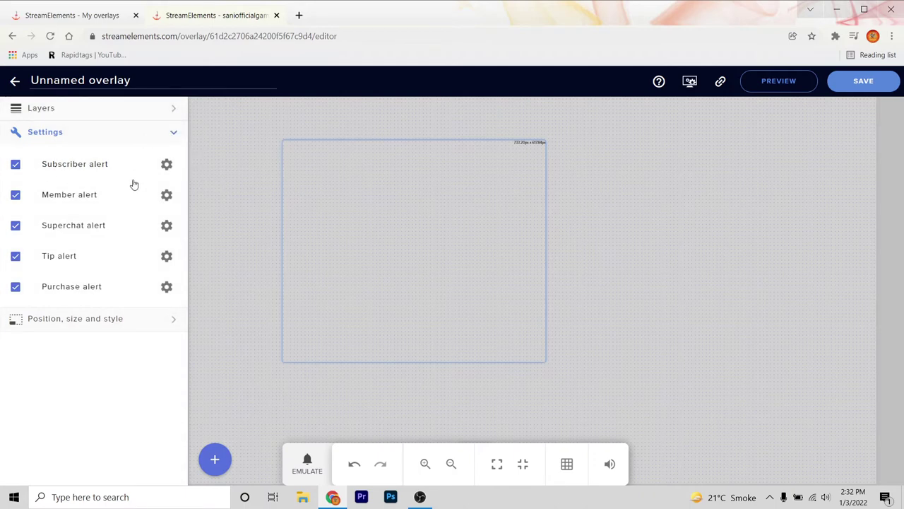
# Enable text-to-speech for the member alert with the Hindi voice Arnav and close the alert's settings
pyautogui.click(166, 194)
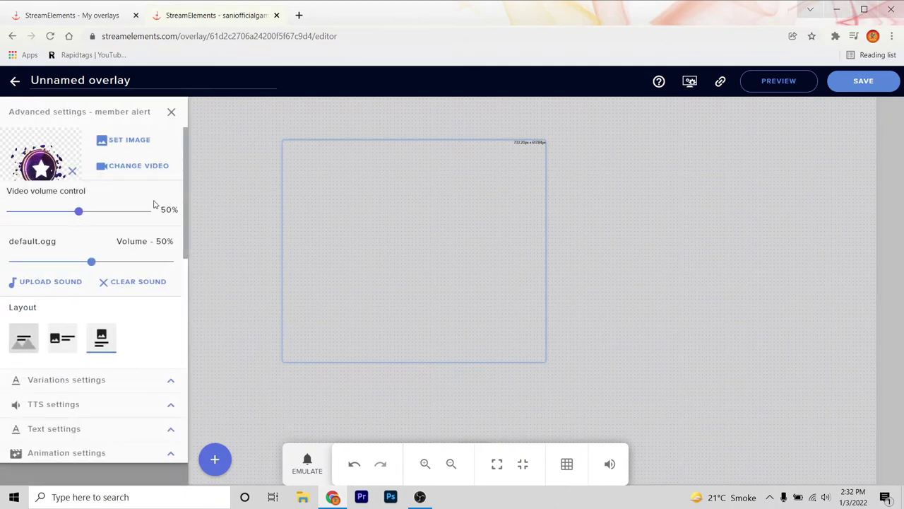
pyautogui.click(174, 413)
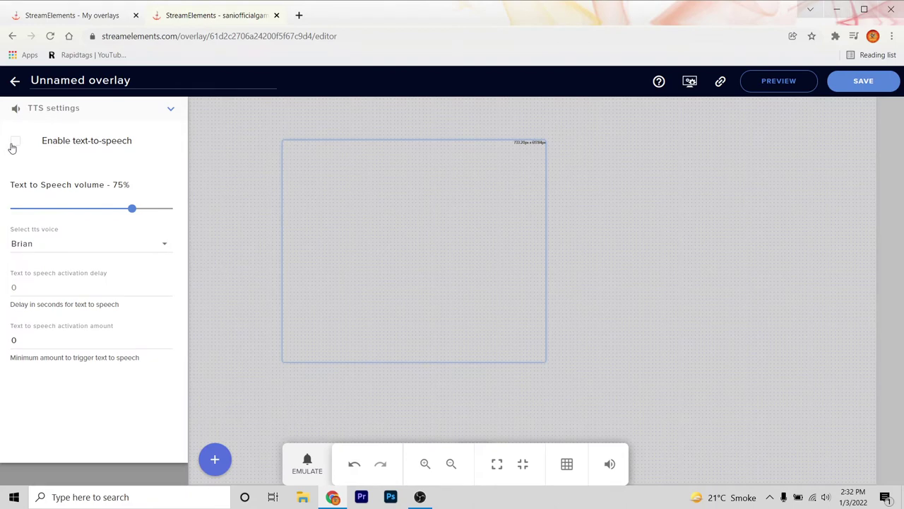
pyautogui.click(14, 143)
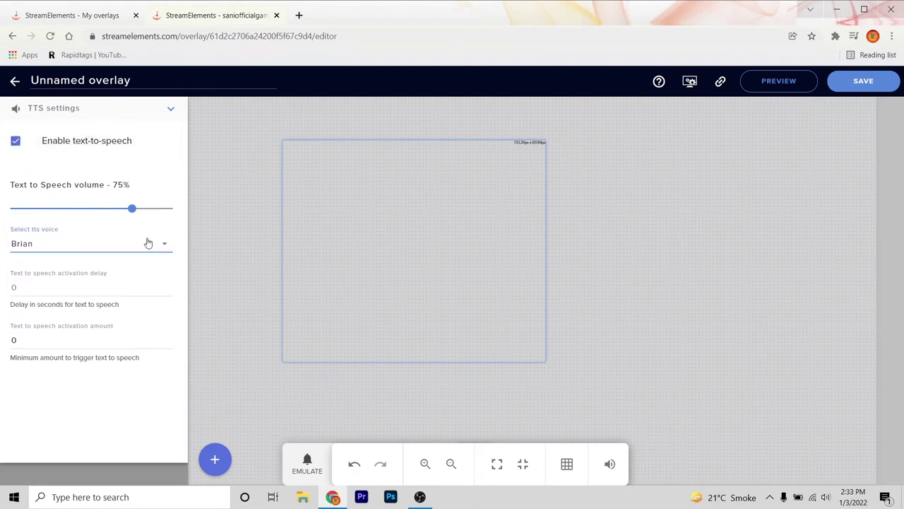
pyautogui.click(148, 242)
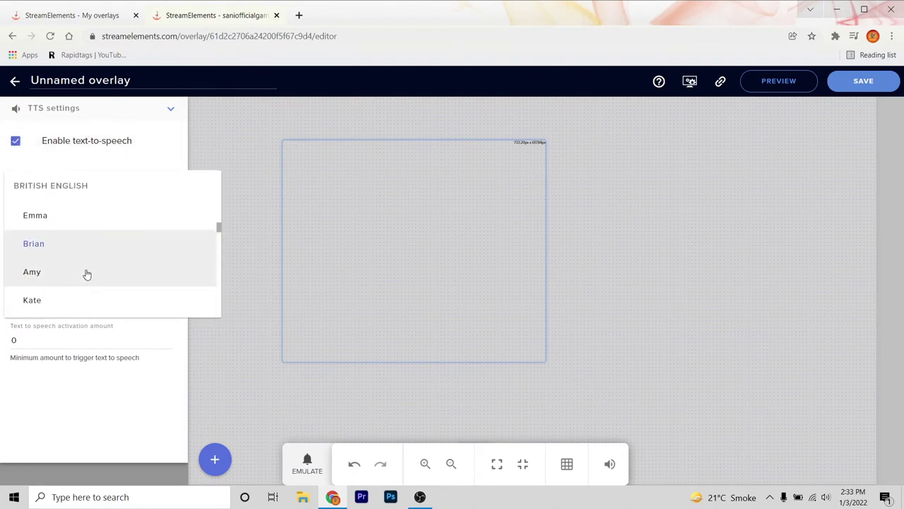
pyautogui.scroll(10, 86, 274)
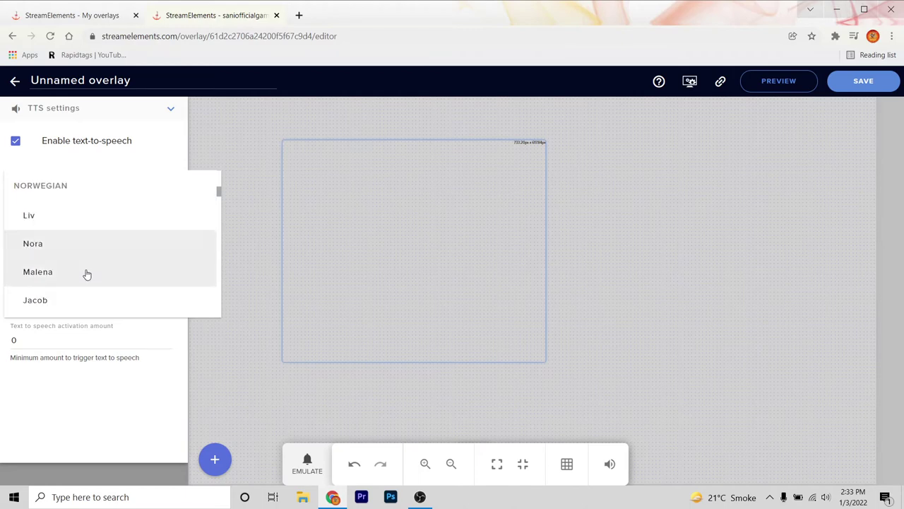
pyautogui.scroll(8, 96, 264)
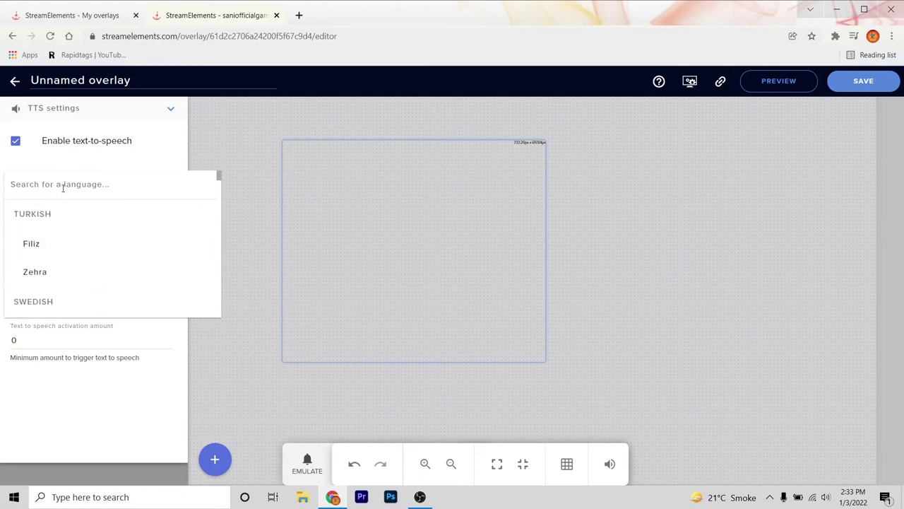
pyautogui.write('HINDI')
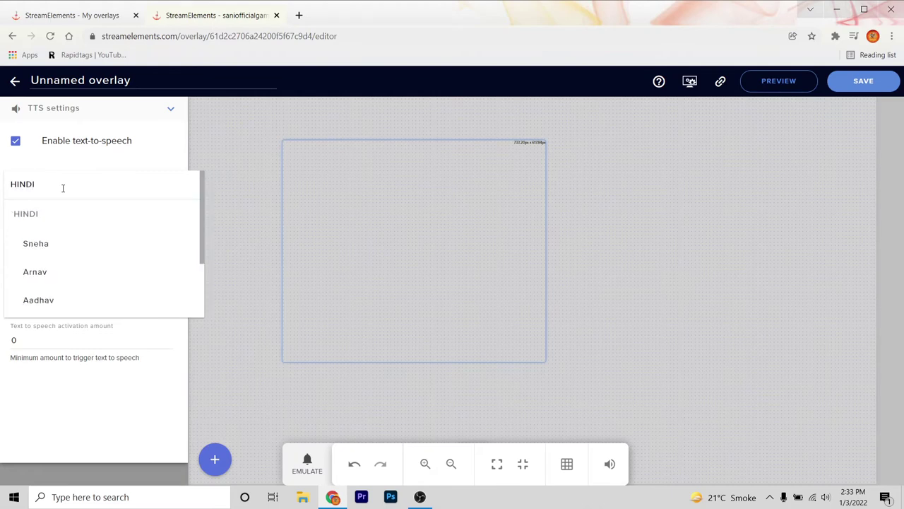
pyautogui.click(53, 283)
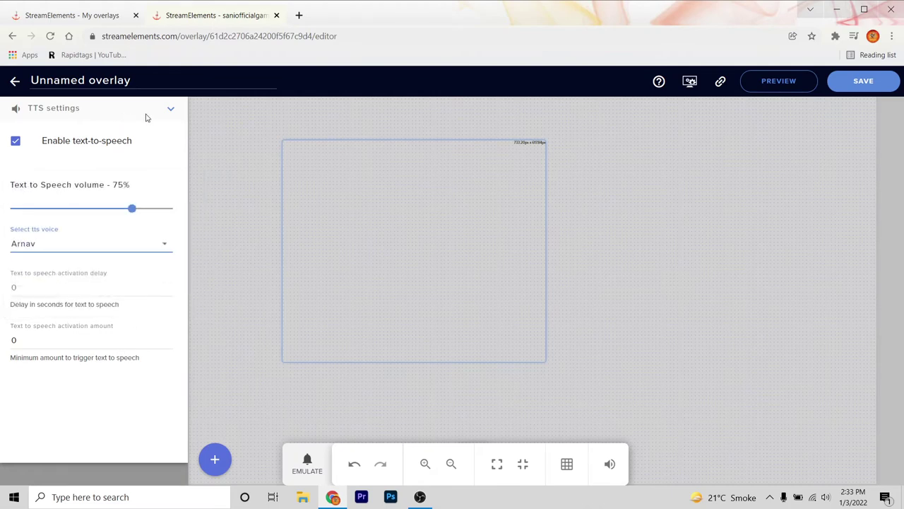
pyautogui.click(168, 113)
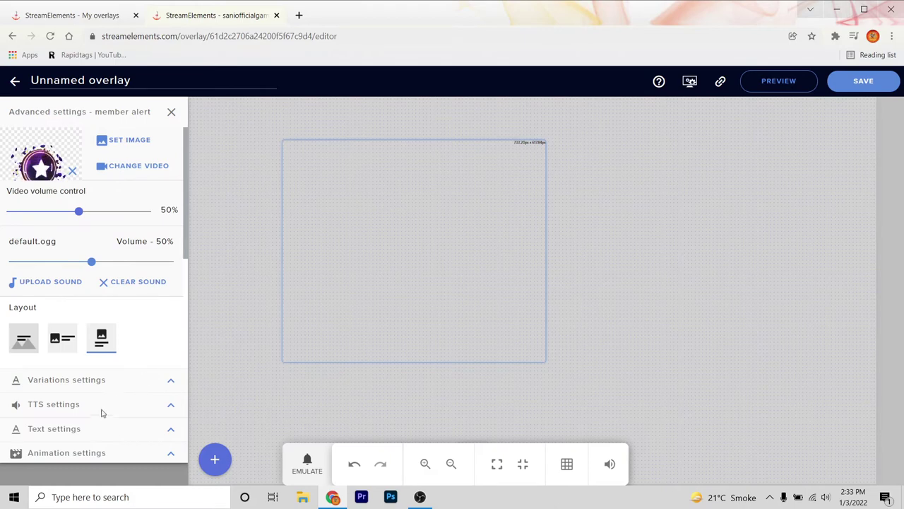
pyautogui.click(171, 114)
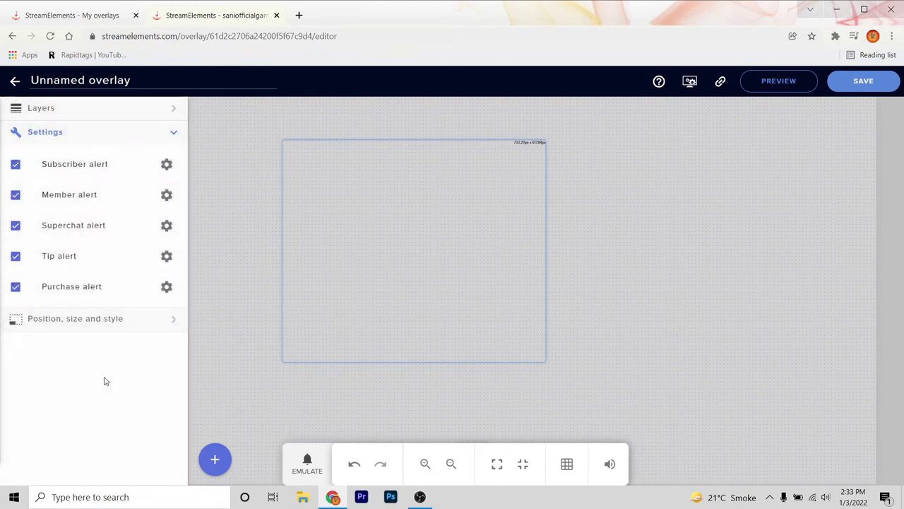
# Enable text-to-speech and action announcement in the superchat alert's TTS settings
pyautogui.click(166, 226)
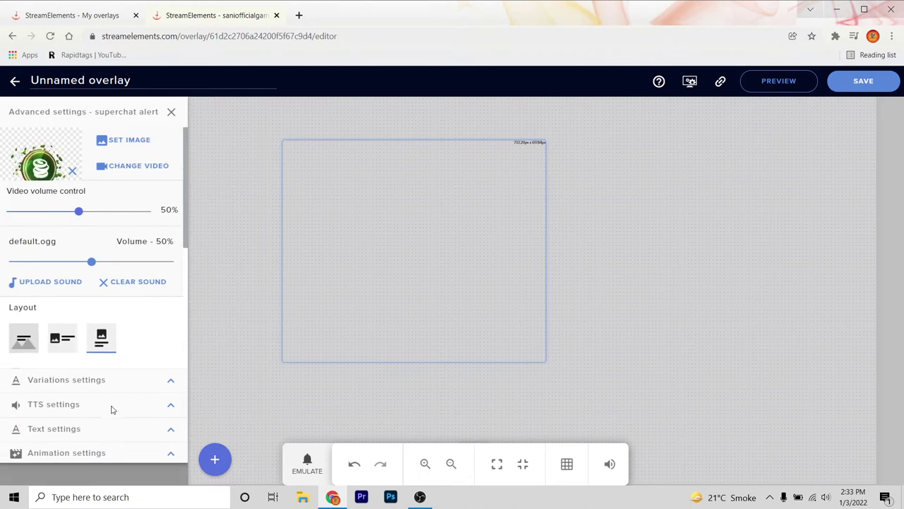
pyautogui.click(170, 408)
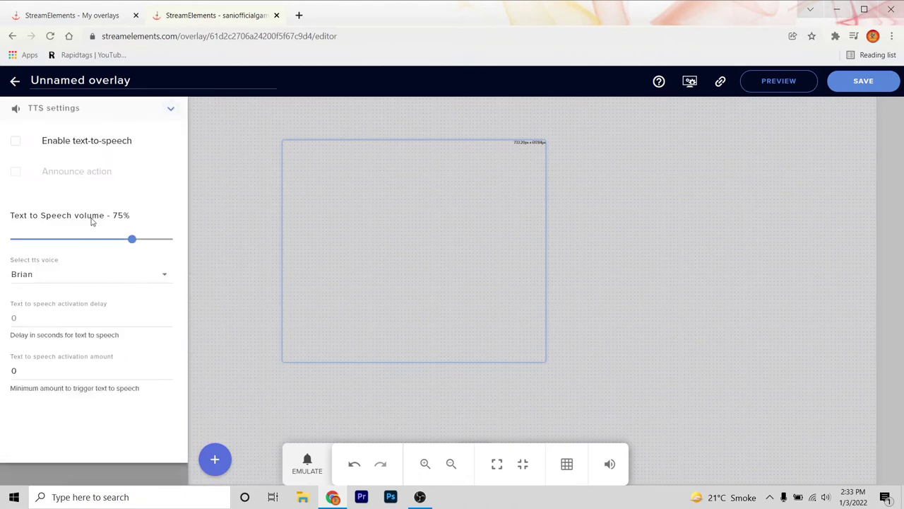
pyautogui.click(17, 142)
pyautogui.click(15, 173)
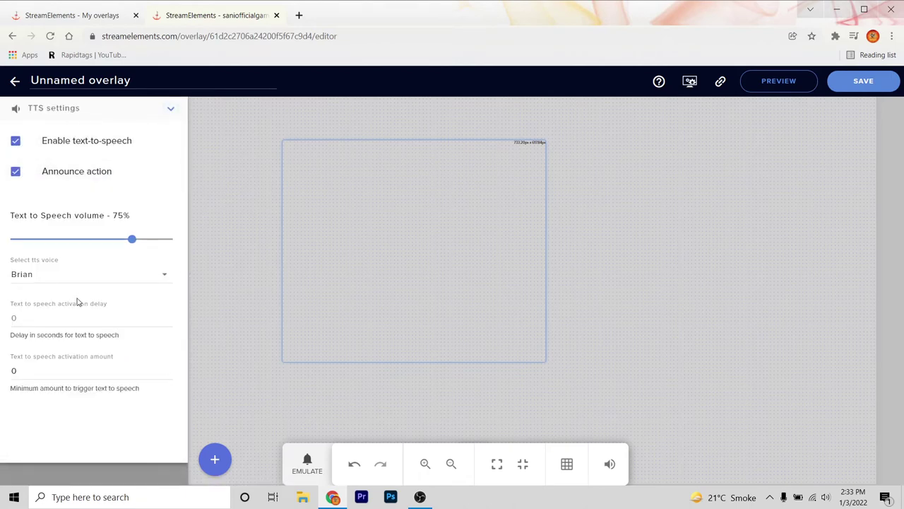
# Set the superchat alert's text-to-speech voice to the Hindi voice Aadhav and close the alert's settings
pyautogui.click(96, 275)
pyautogui.scroll(-3, 106, 274)
pyautogui.scroll(3, 108, 274)
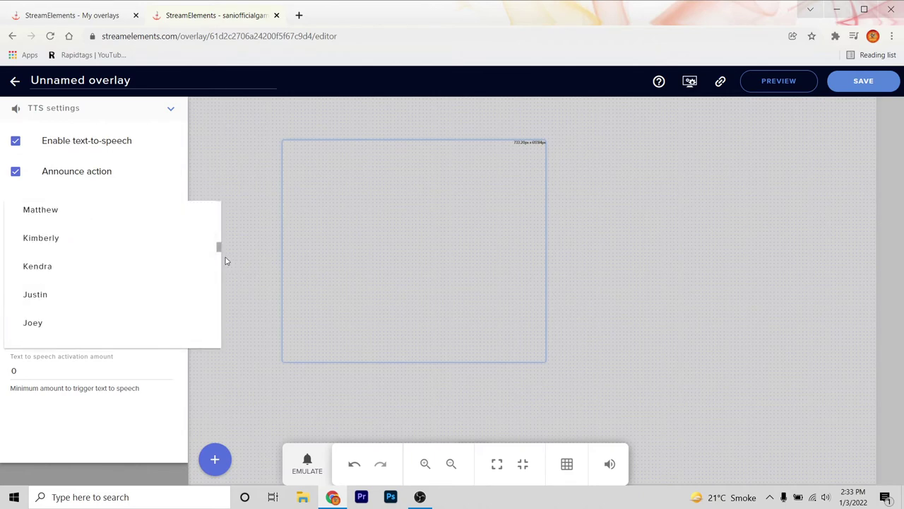
pyautogui.moveTo(220, 250); pyautogui.dragTo(224, 177)
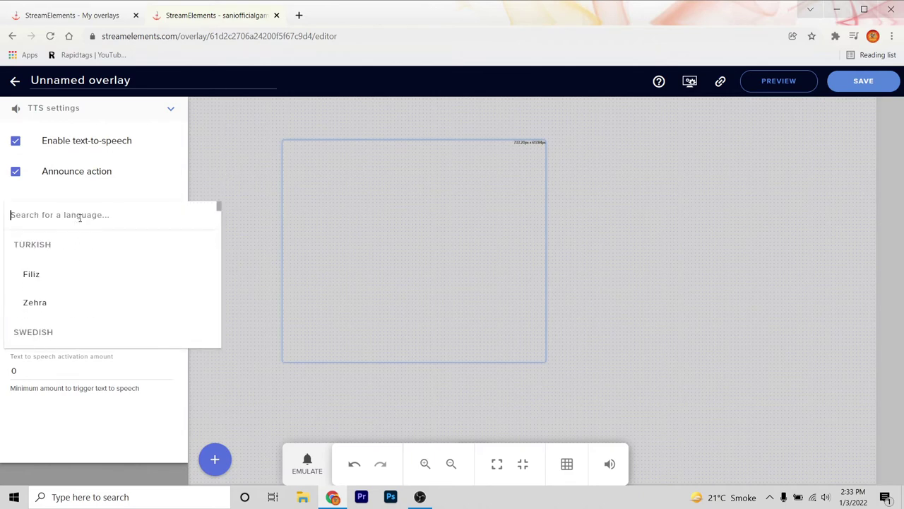
pyautogui.write('HINDI')
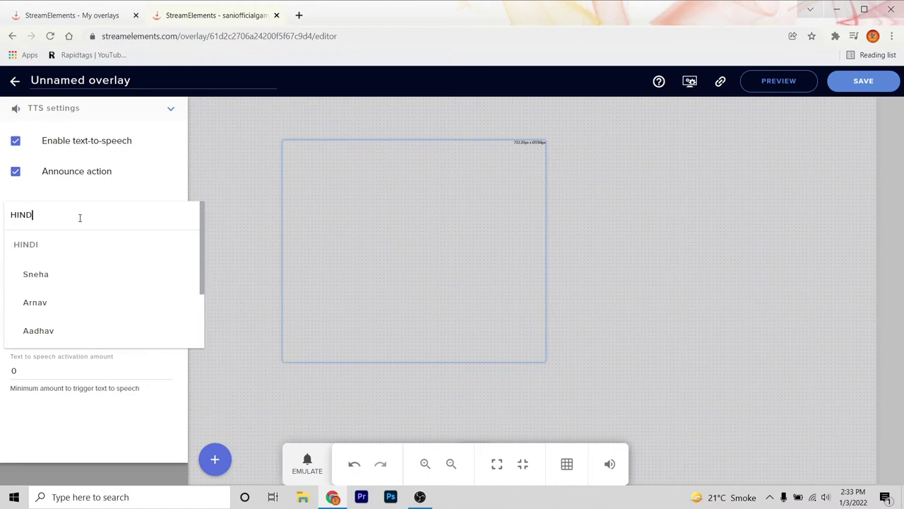
pyautogui.click(36, 330)
pyautogui.click(166, 113)
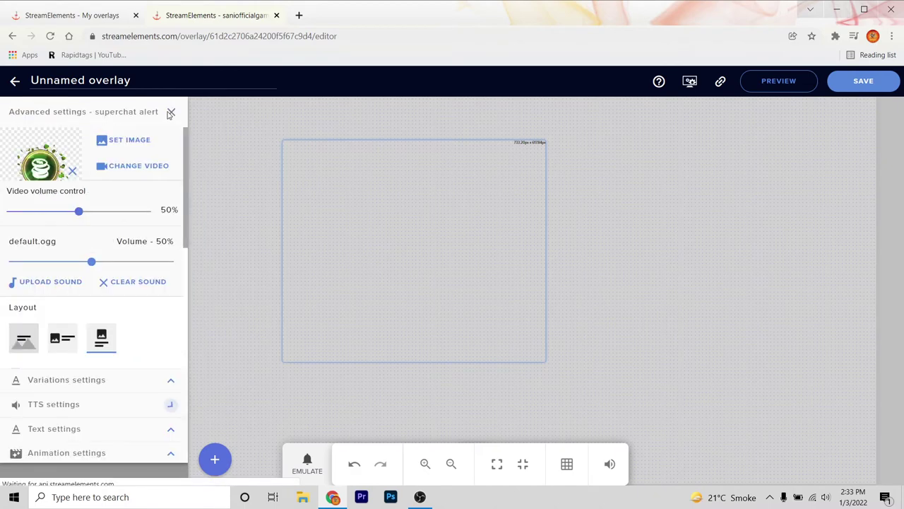
pyautogui.click(171, 113)
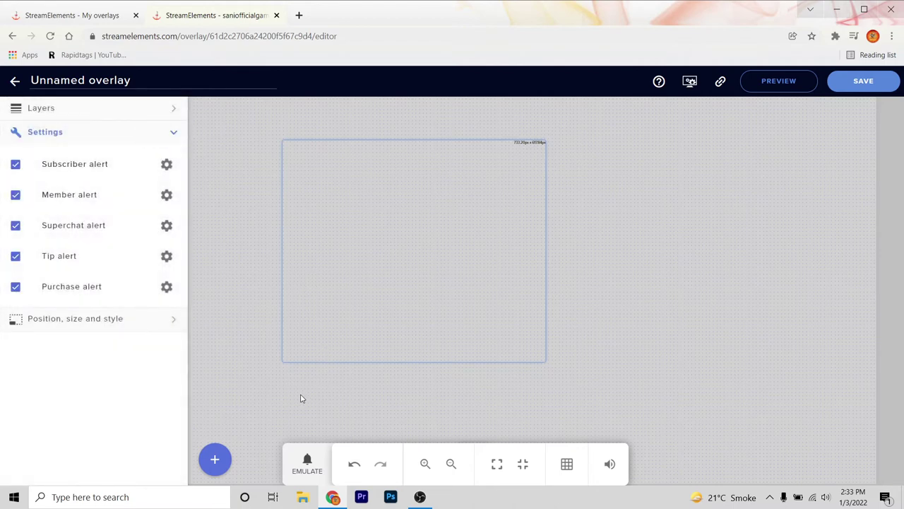
# Emulate a subscriber, a superchat and a member event to test the alerts in the overlay editor
pyautogui.click(316, 476)
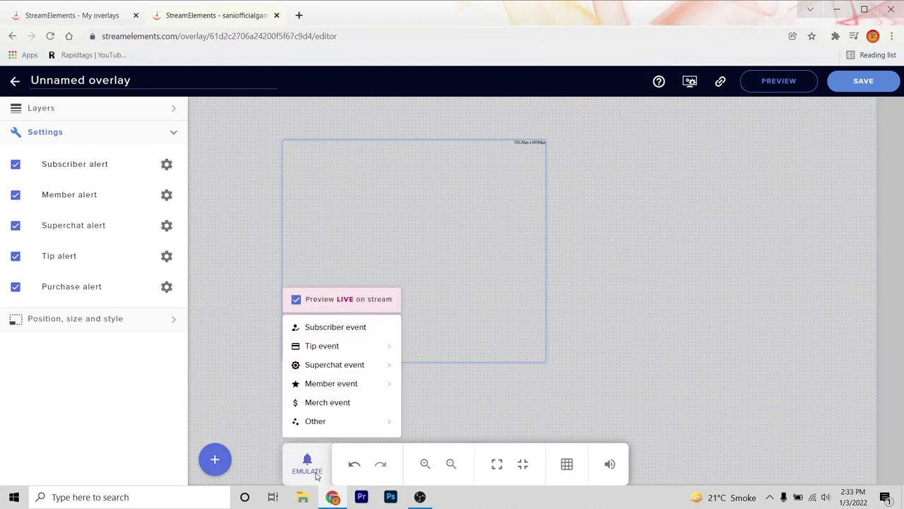
pyautogui.click(335, 329)
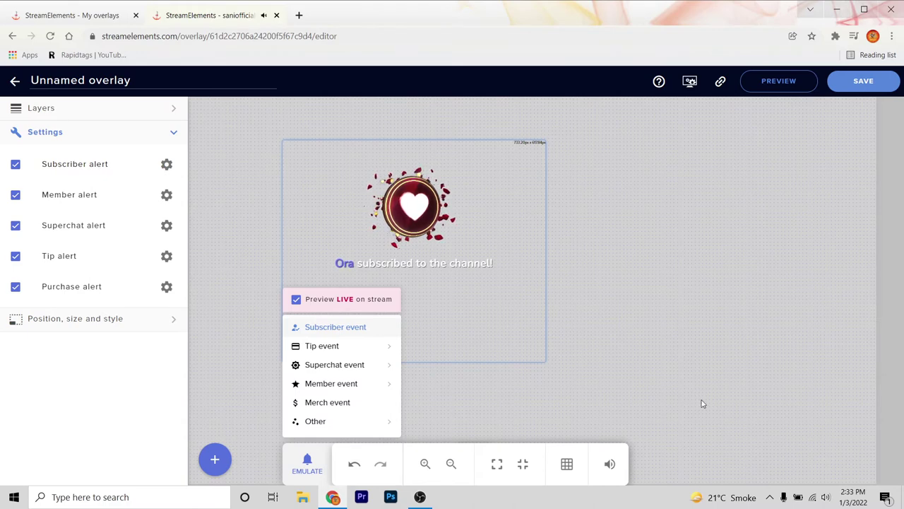
pyautogui.moveTo(326, 367)
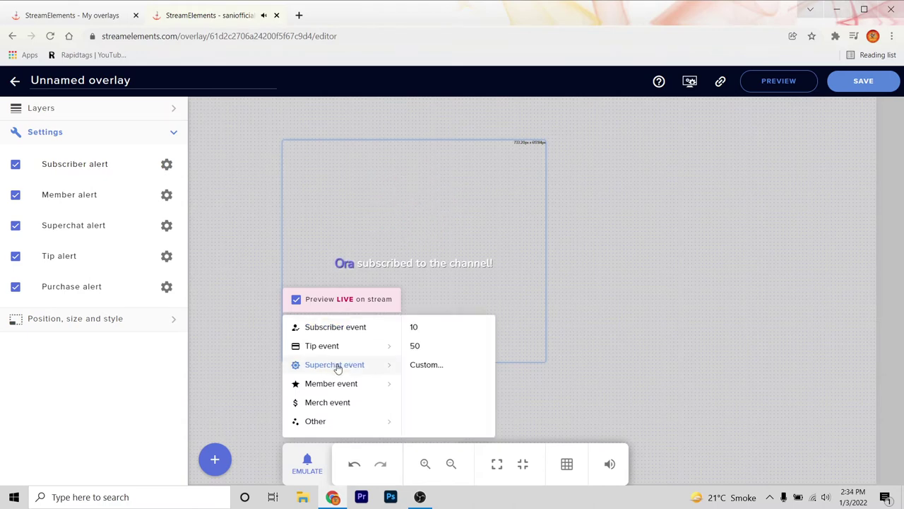
pyautogui.click(336, 365)
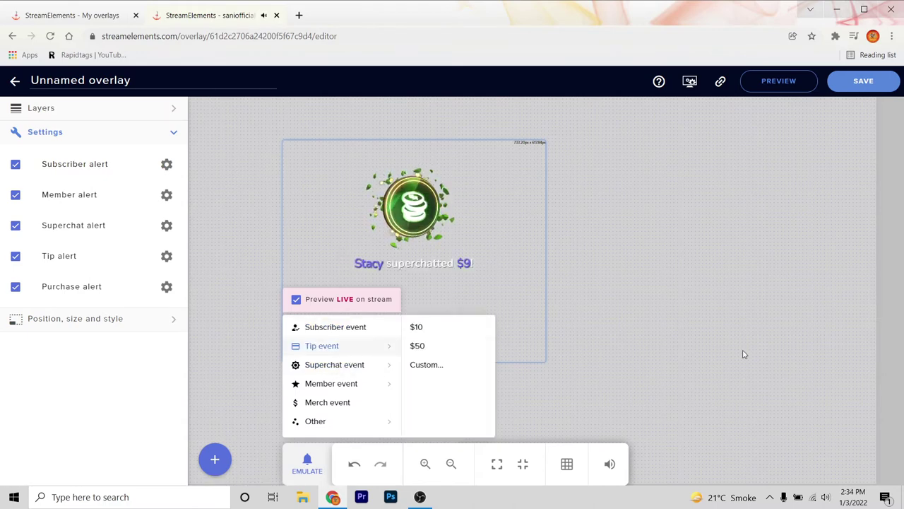
pyautogui.moveTo(341, 383)
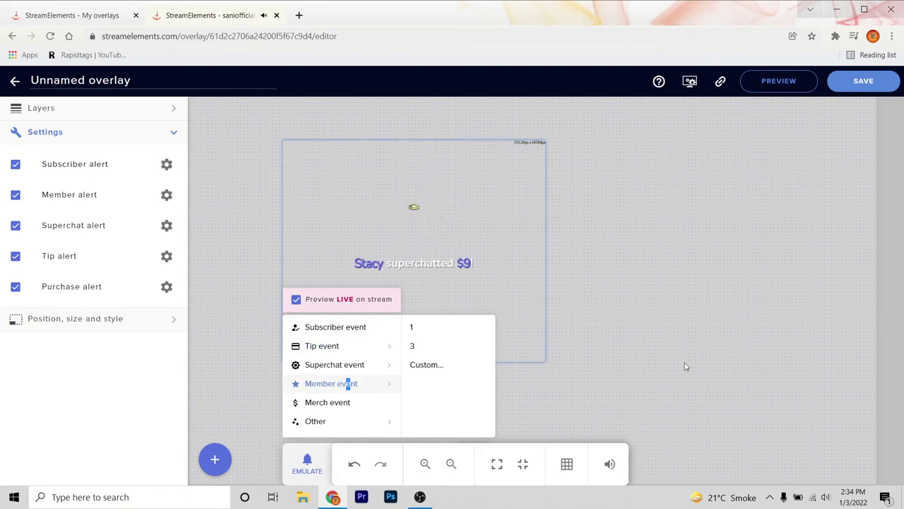
pyautogui.click(623, 374)
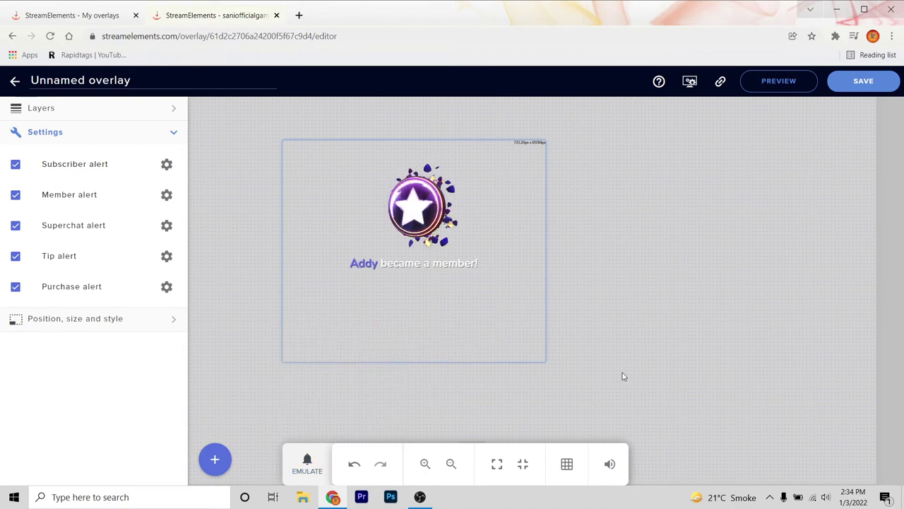
# Save the overlay under the name SANIYT and copy its URL
pyautogui.click(871, 83)
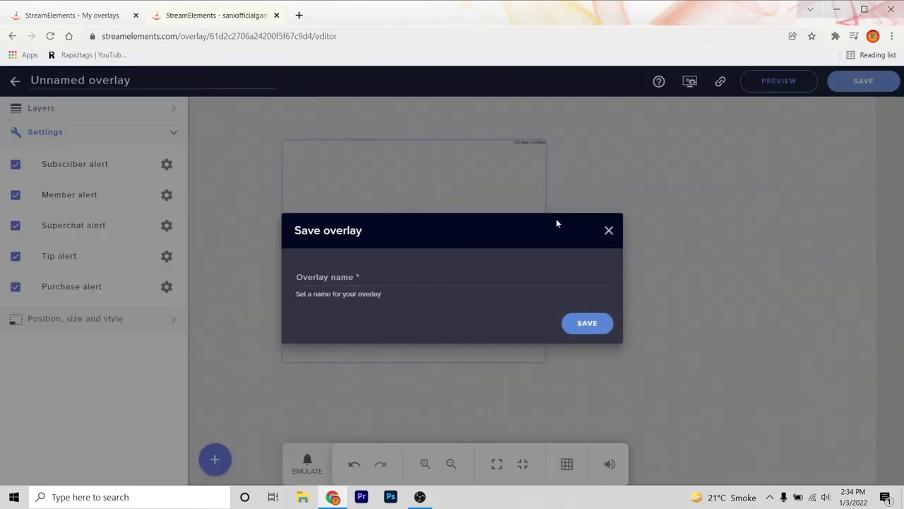
pyautogui.click(334, 282)
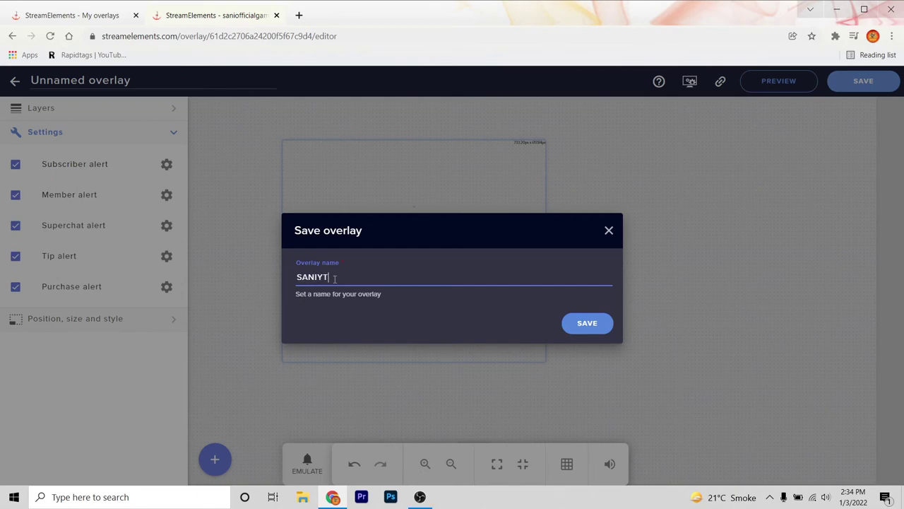
pyautogui.click(604, 324)
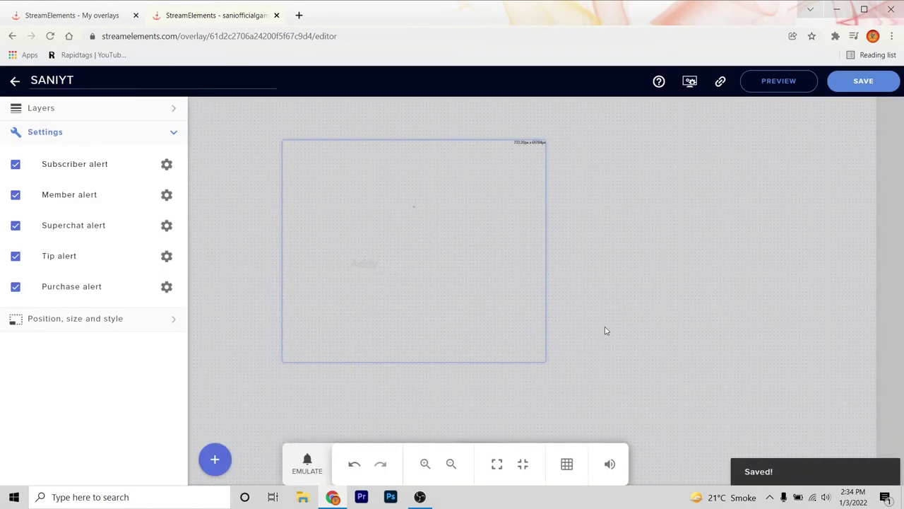
pyautogui.click(721, 81)
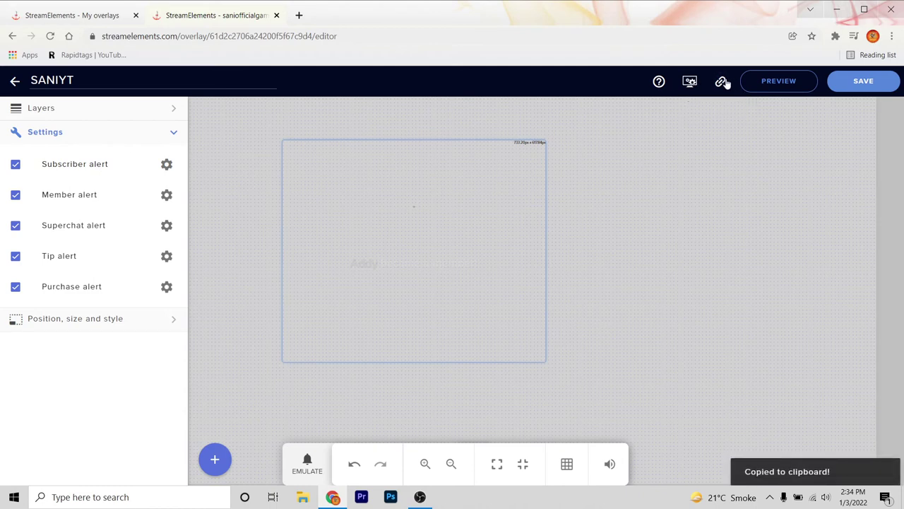
pyautogui.click(721, 82)
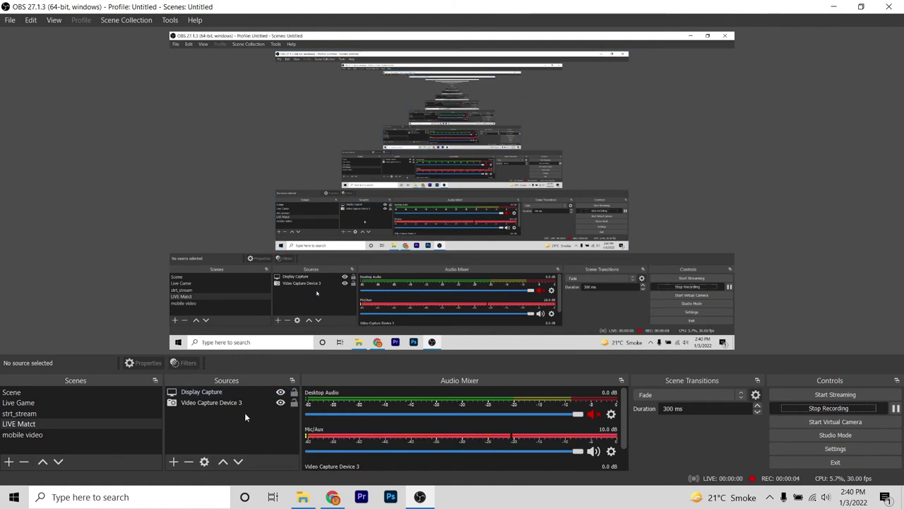
# In OBS, add a new Browser source named SANIYT to the LIVE Matct scene
pyautogui.click(173, 461)
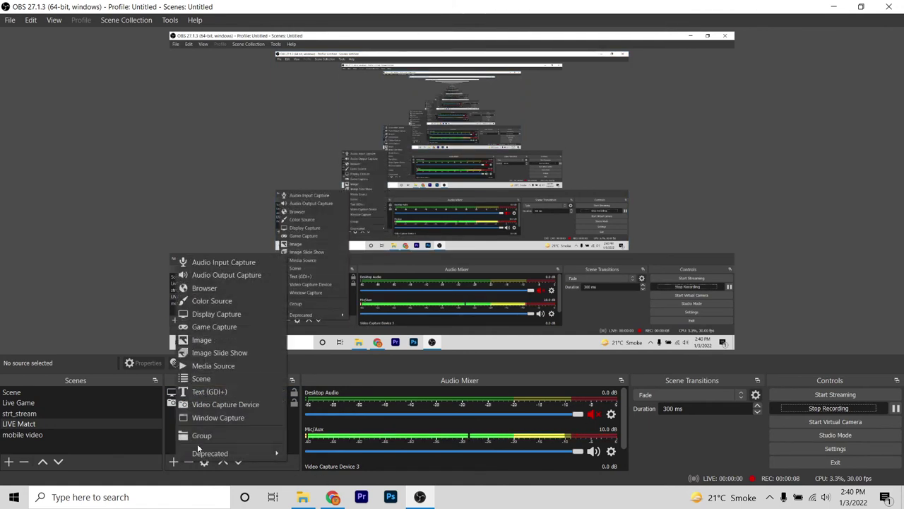
pyautogui.click(203, 289)
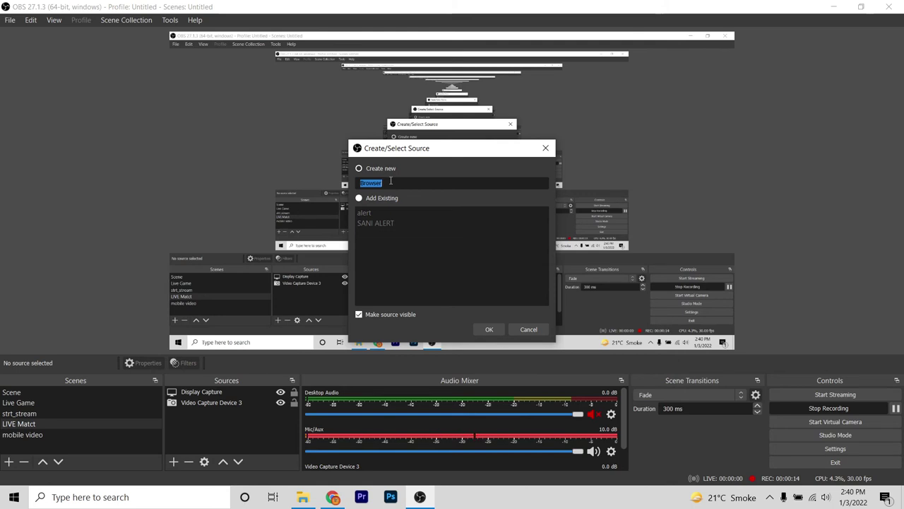
pyautogui.write('SA')
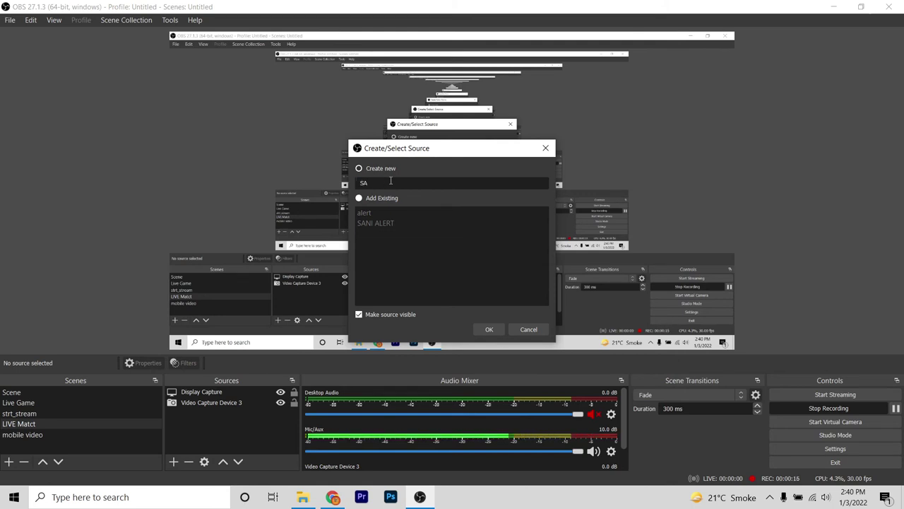
pyautogui.write('NIYT')
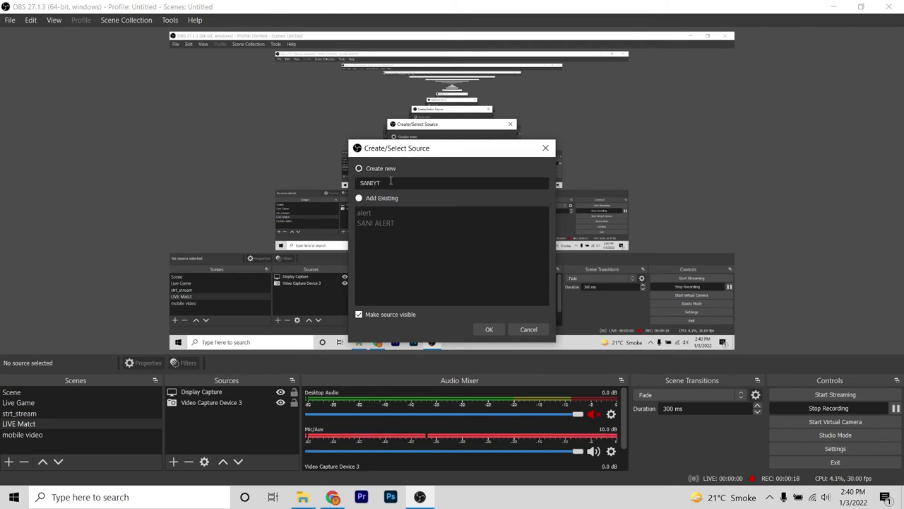
pyautogui.click(488, 329)
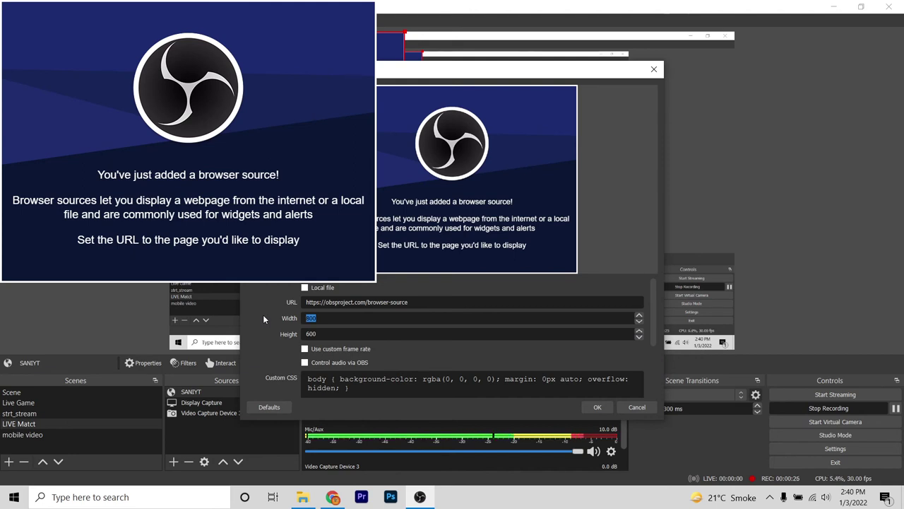
# Set the browser source to 1920 wide and 1080 high, and replace its URL with the copied overlay URL
pyautogui.write('1920')
pyautogui.write('1')
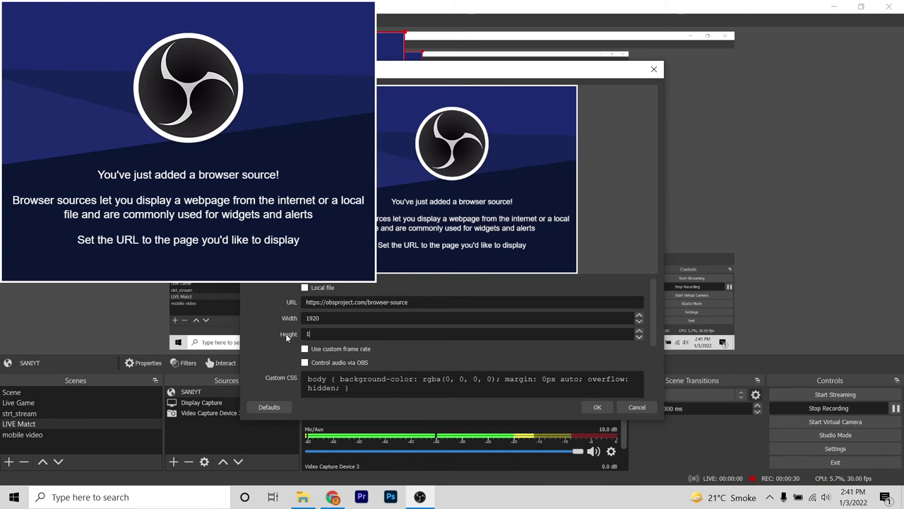
pyautogui.write('080')
pyautogui.moveTo(415, 302); pyautogui.dragTo(273, 302)
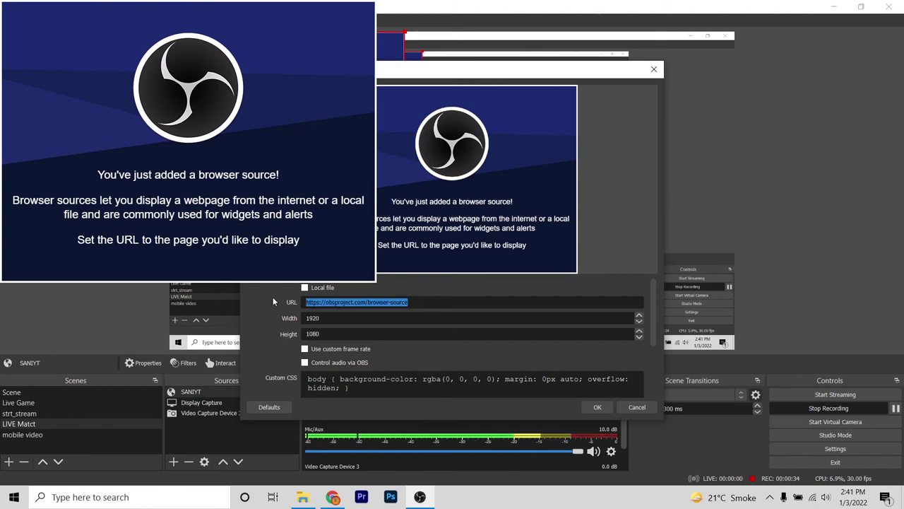
pyautogui.hotkey('ctrl', 'v')
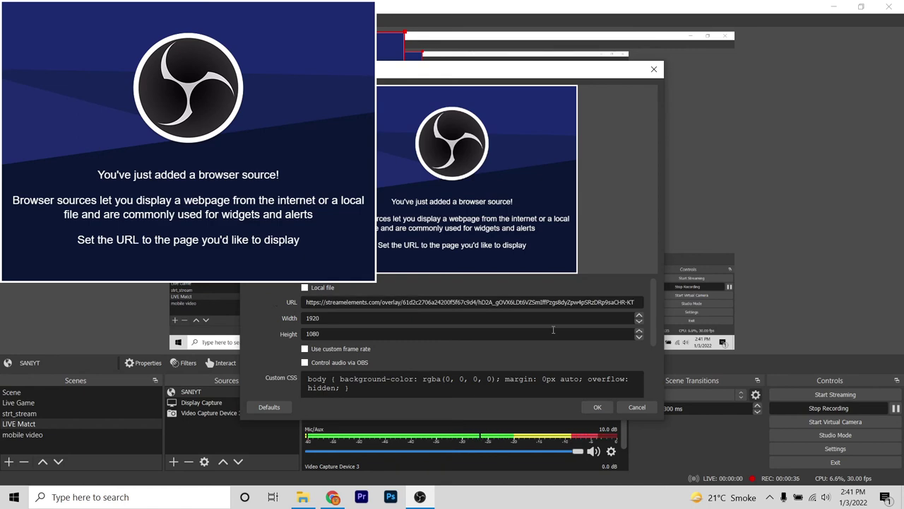
pyautogui.click(587, 408)
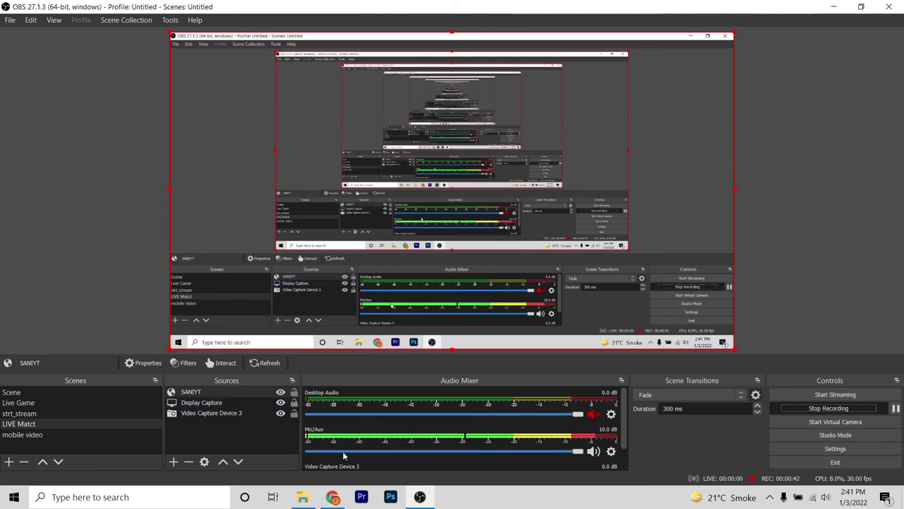
# Emulate a subscriber event and a superchat event in StreamElements, checking each alert in the OBS preview
pyautogui.click(335, 498)
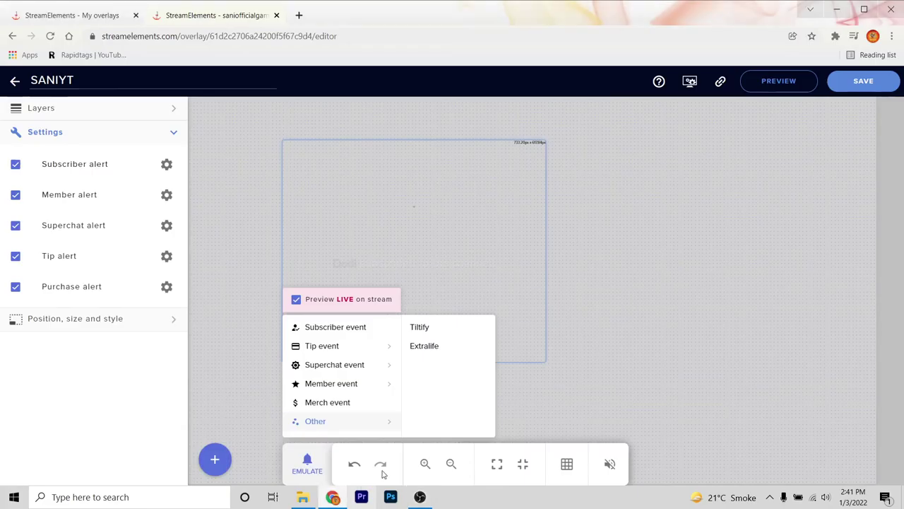
pyautogui.click(335, 328)
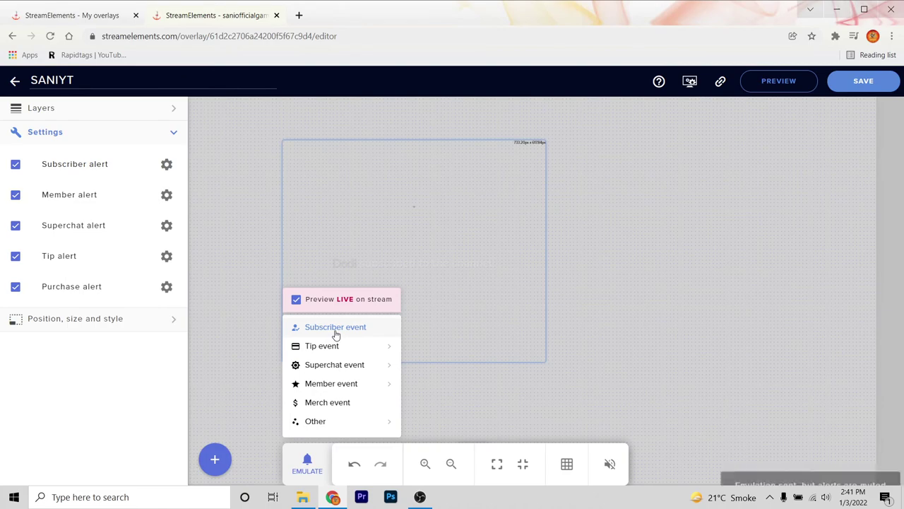
pyautogui.click(420, 497)
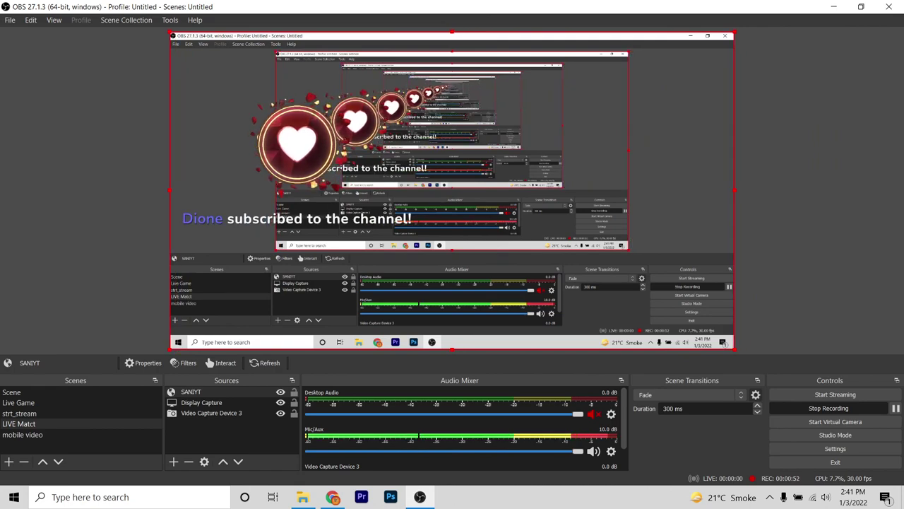
pyautogui.click(335, 498)
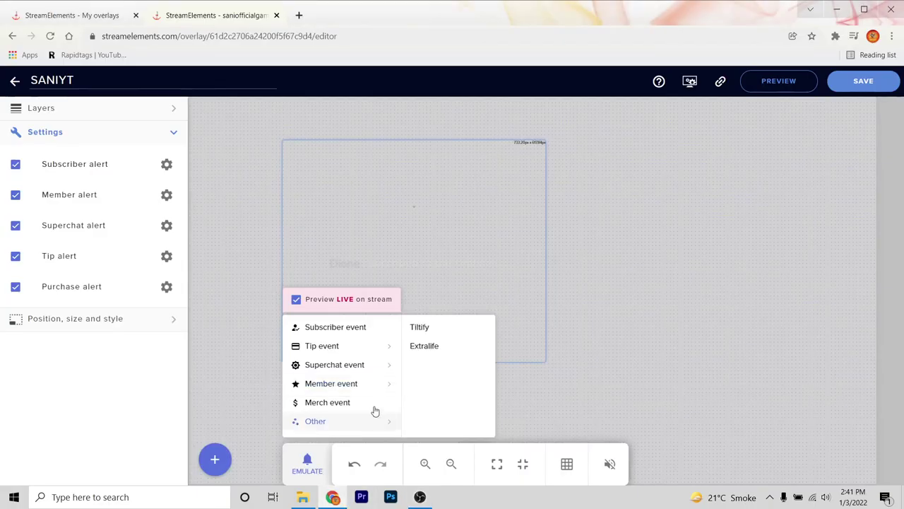
pyautogui.click(339, 369)
pyautogui.click(422, 498)
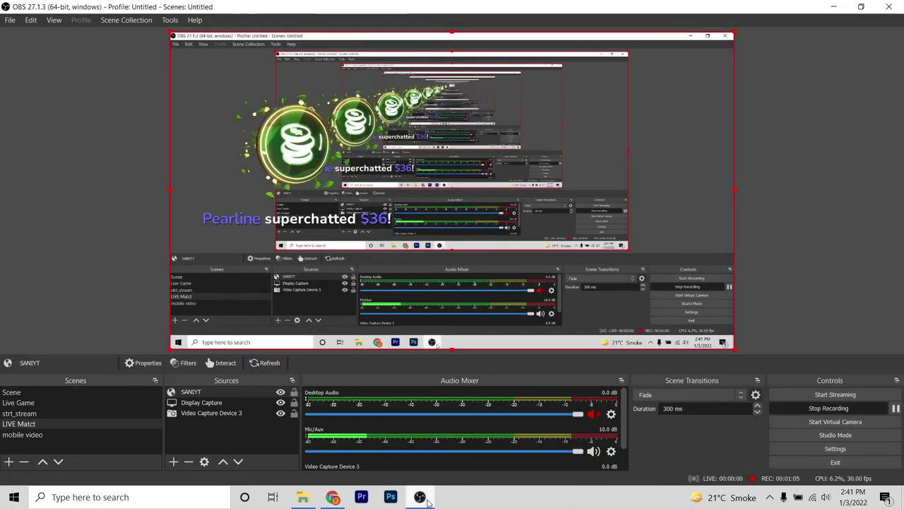
# Emulate a member event in StreamElements and check its alert in the OBS preview
pyautogui.moveTo(333, 497)
pyautogui.click(349, 385)
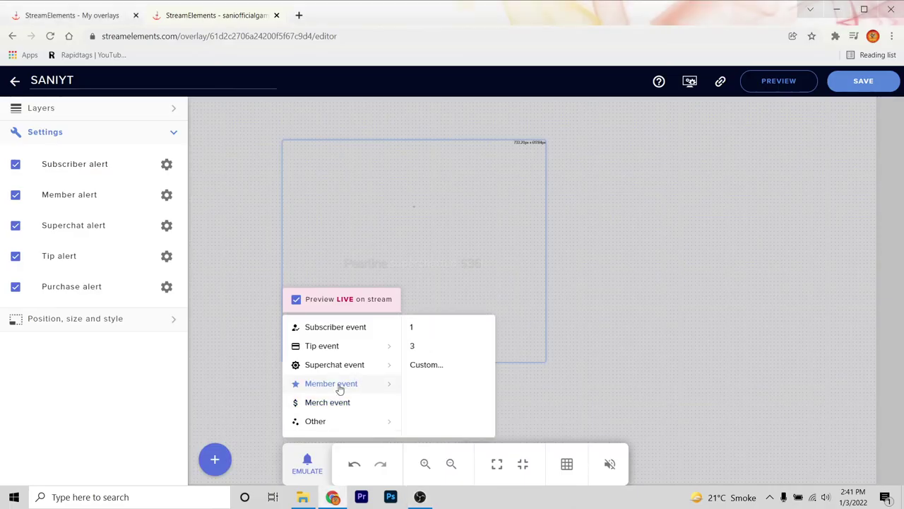
pyautogui.click(340, 385)
pyautogui.click(419, 496)
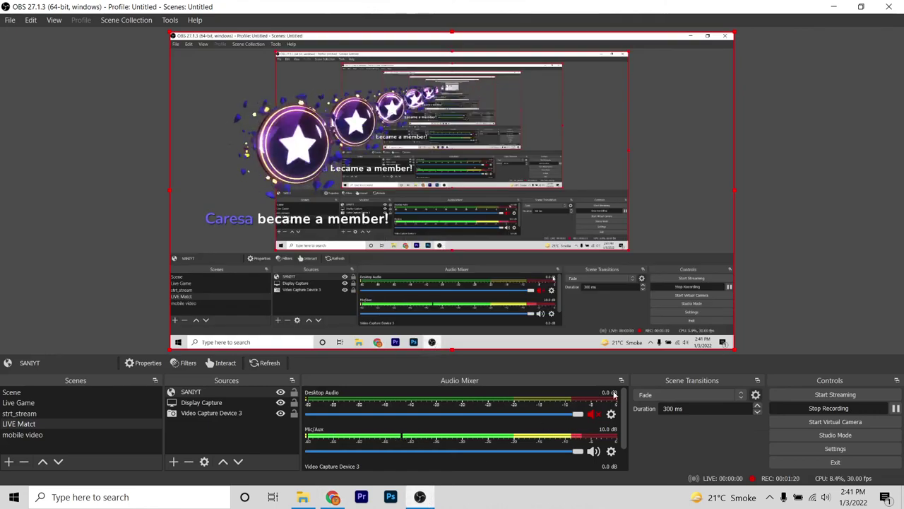